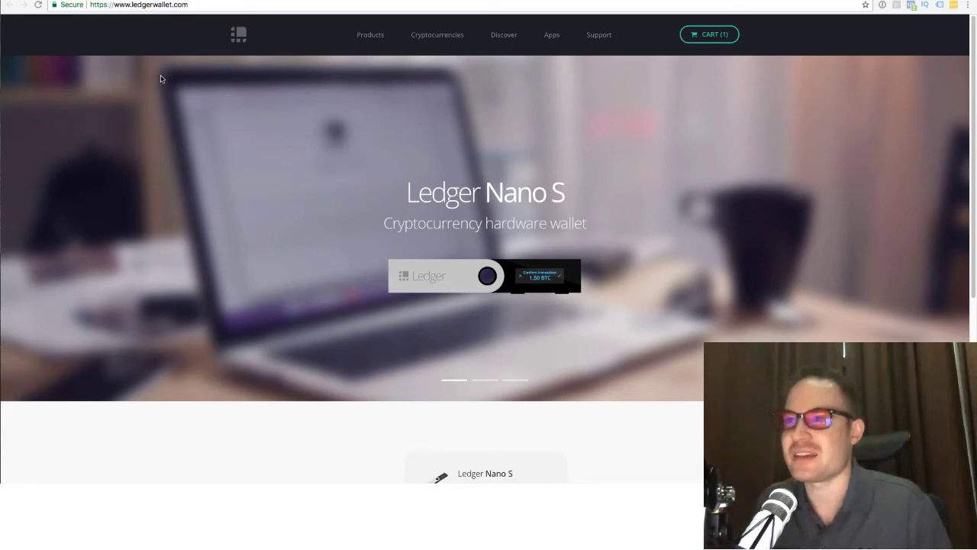
Scroll up and down the Ledger home page to look over its content
scroll(497, 192, "down", 5)
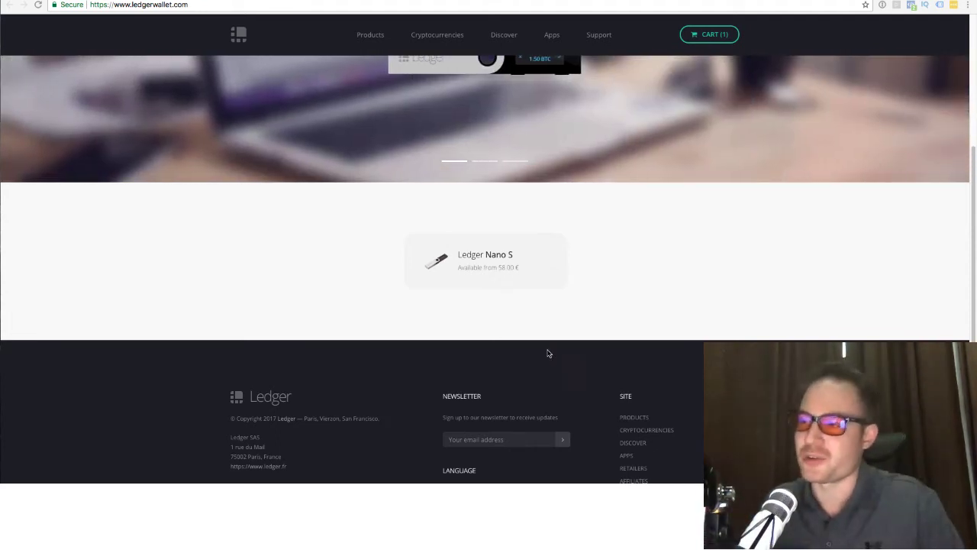
scroll(463, 279, "down", 1)
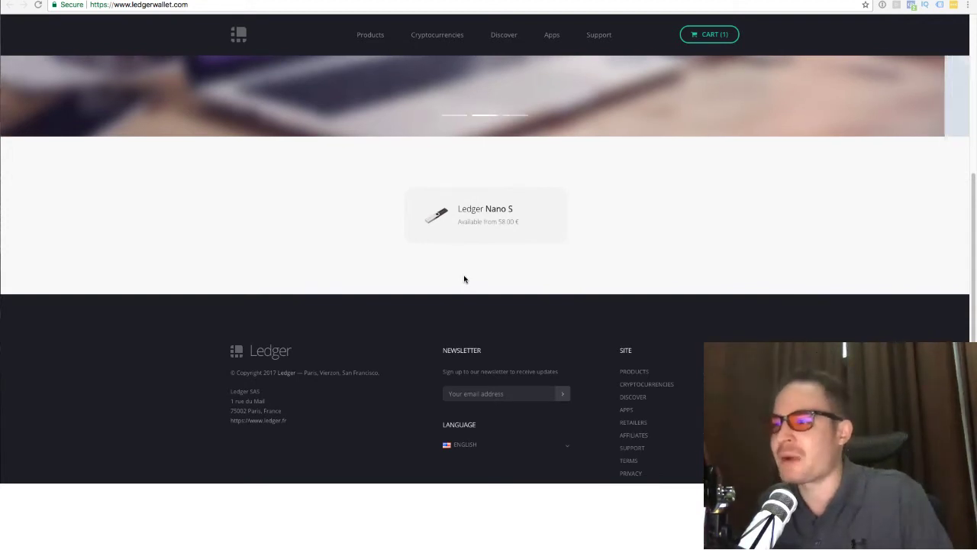
scroll(464, 277, "down", 1)
scroll(464, 277, "up", 3)
scroll(464, 272, "up", 2)
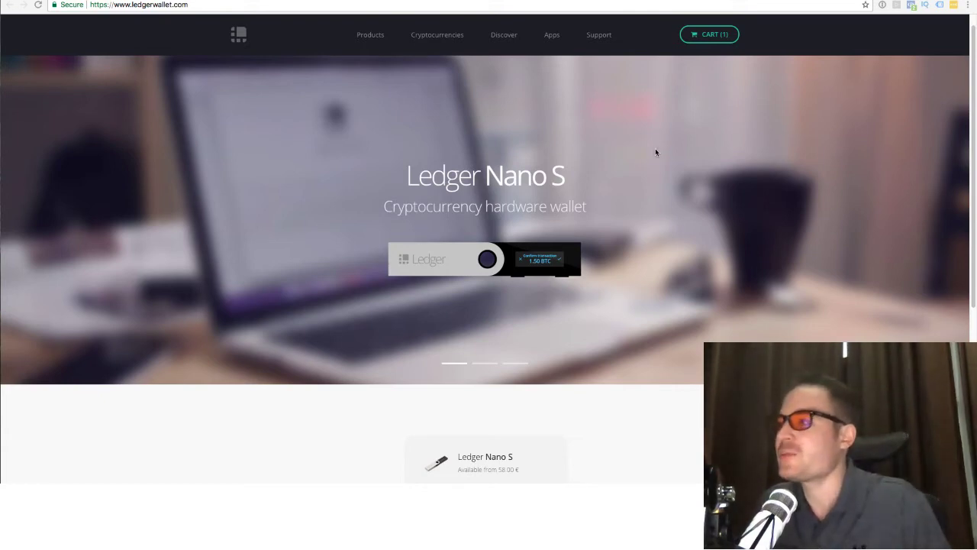
scroll(617, 162, "down", 3)
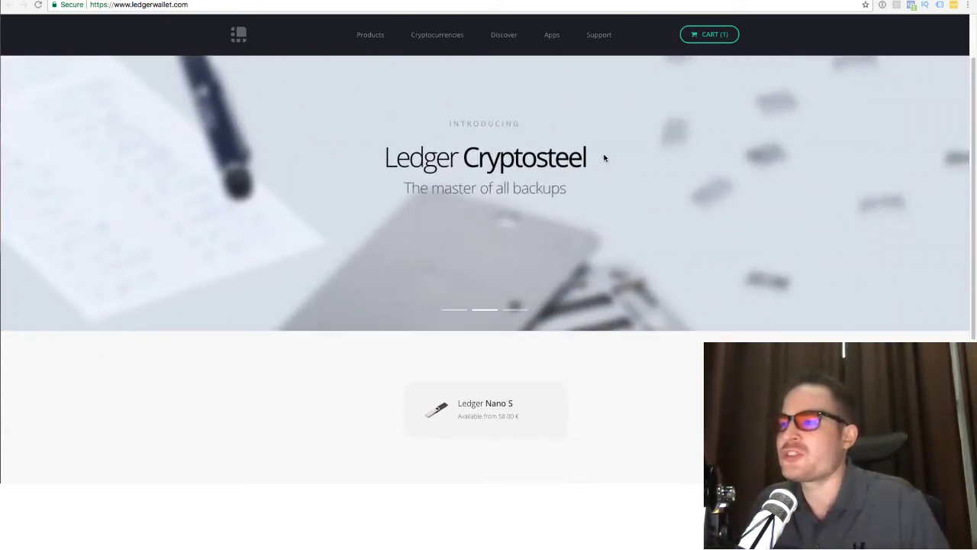
scroll(602, 161, "down", 2)
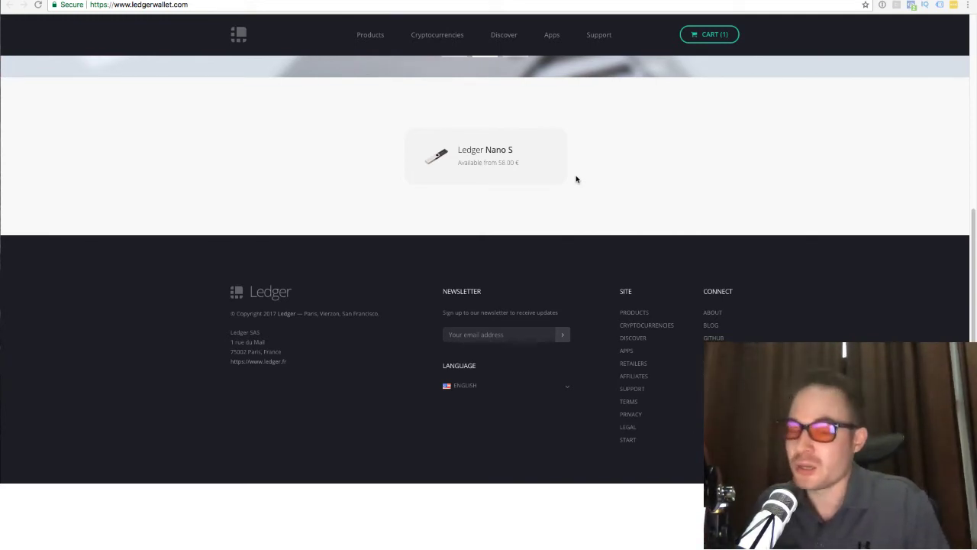
scroll(558, 164, "up", 5)
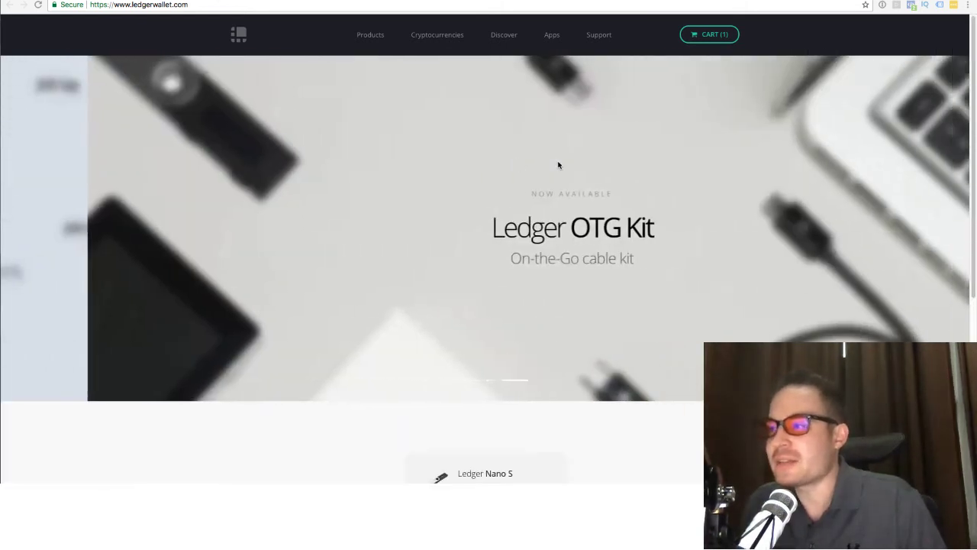
scroll(559, 163, "down", 5)
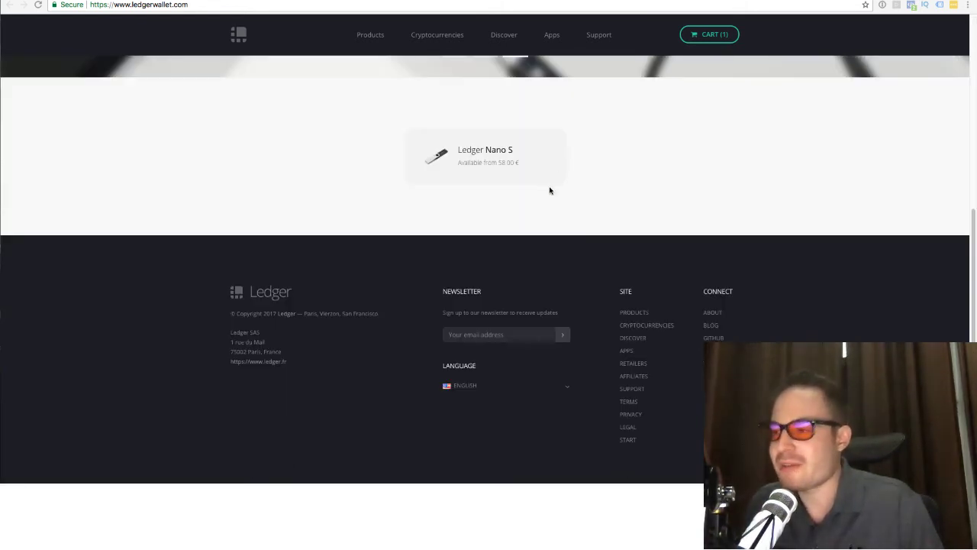
scroll(554, 191, "up", 6)
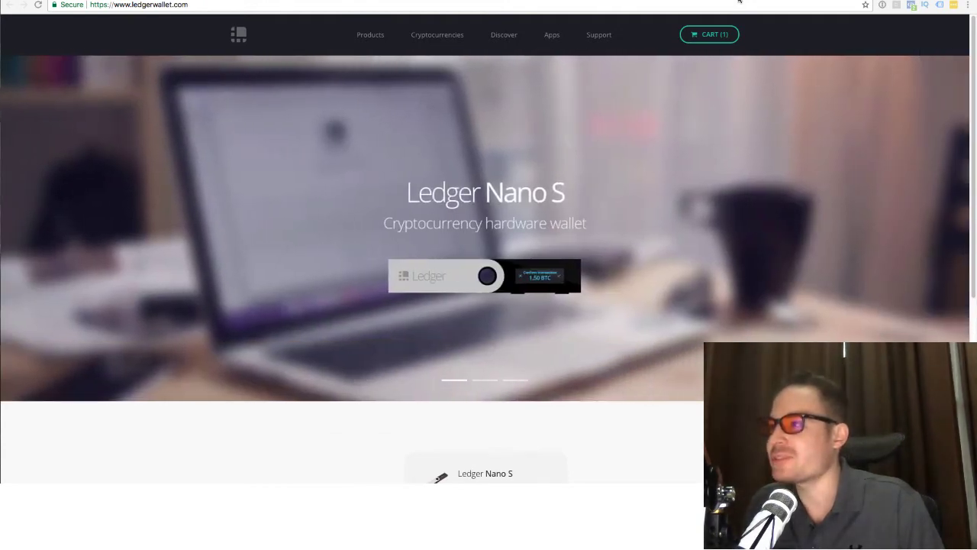
Go to the Ledger Apps overview and scroll down to the Wallet Apps and Management Apps lists
left_click(535, 135)
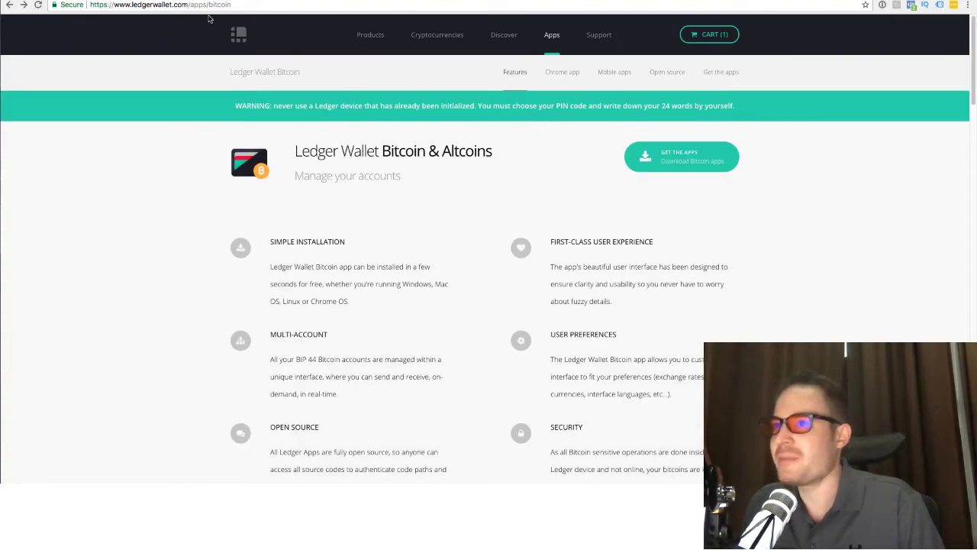
left_click(553, 36)
scroll(446, 214, "down", 2)
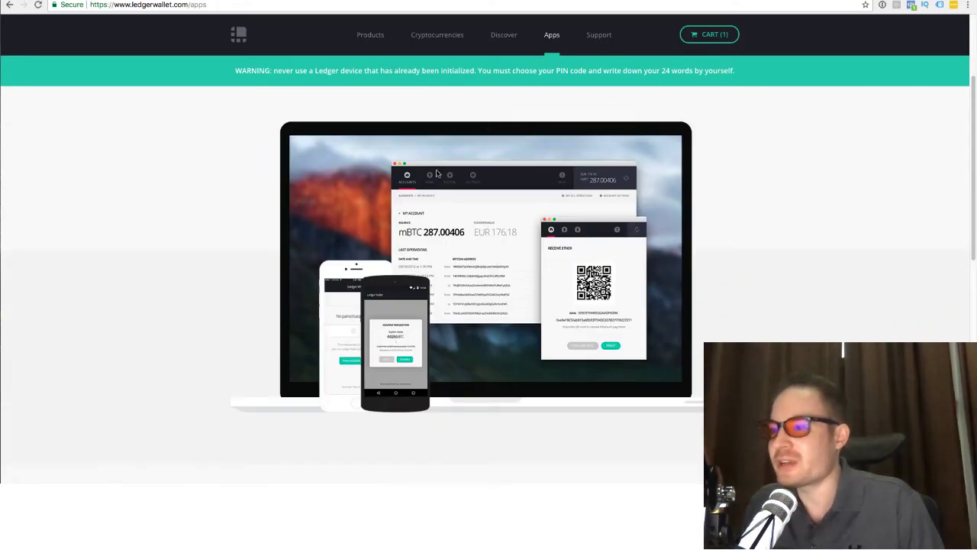
scroll(446, 206, "down", 4)
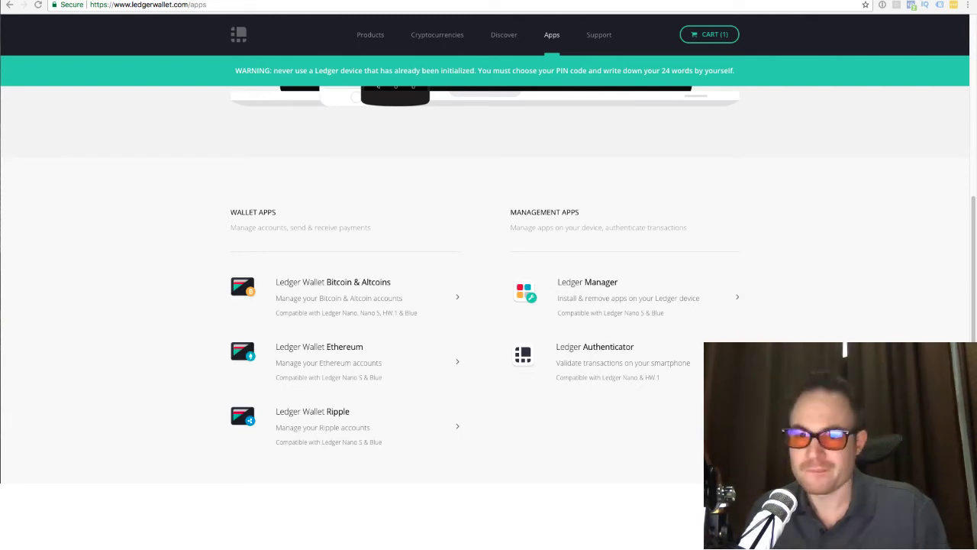
left_click_drag(497, 91, 404, 103)
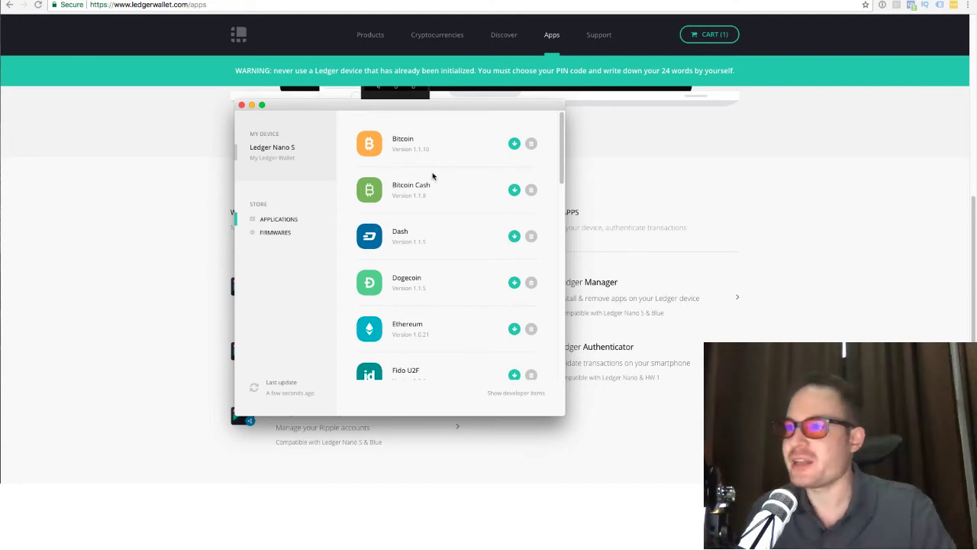
scroll(443, 136, "down", 10)
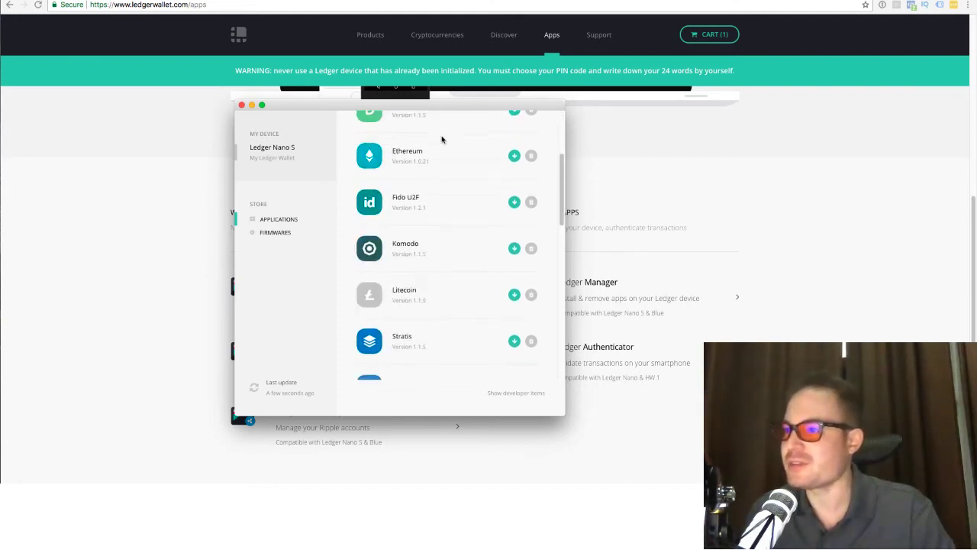
scroll(442, 210, "up", 10)
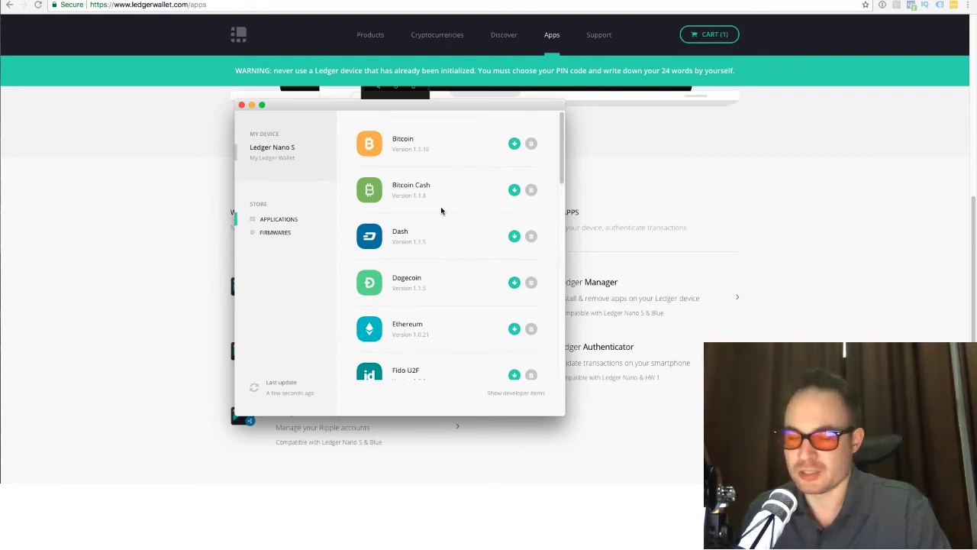
scroll(420, 200, "down", 3)
scroll(419, 201, "up", 3)
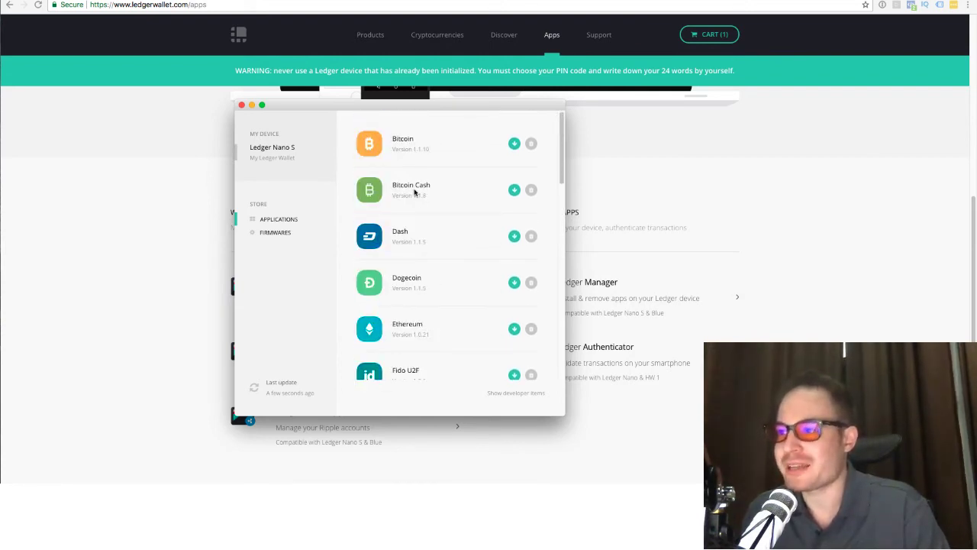
scroll(420, 333, "down", 3)
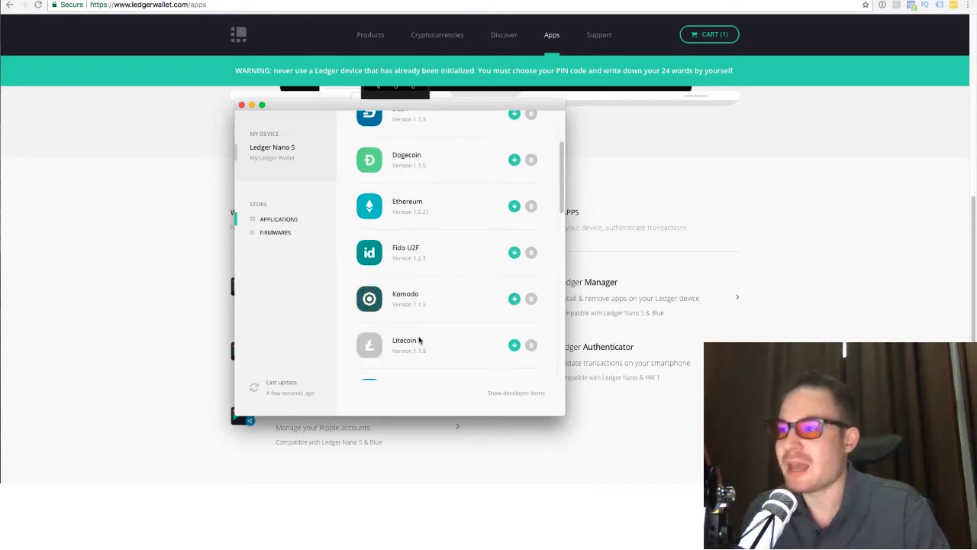
scroll(420, 340, "down", 7)
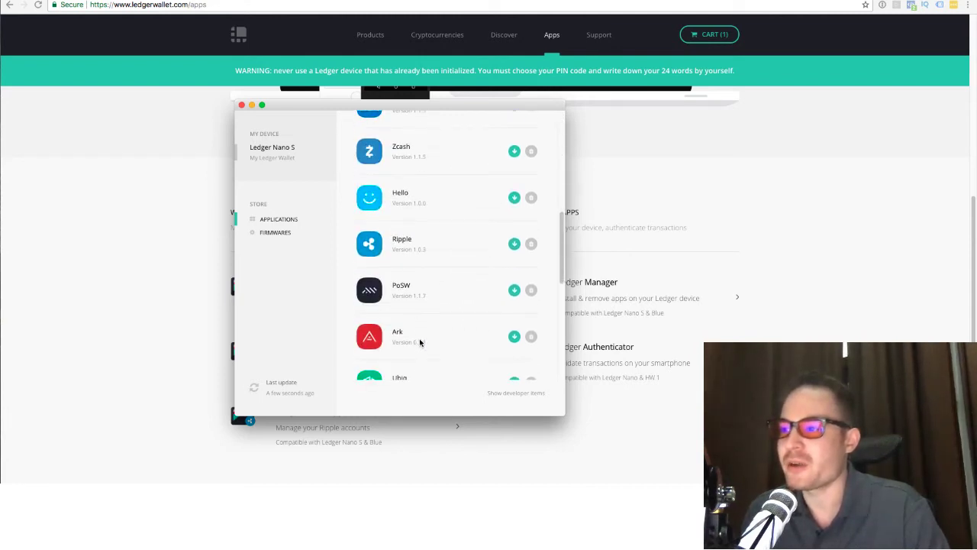
scroll(419, 342, "down", 10)
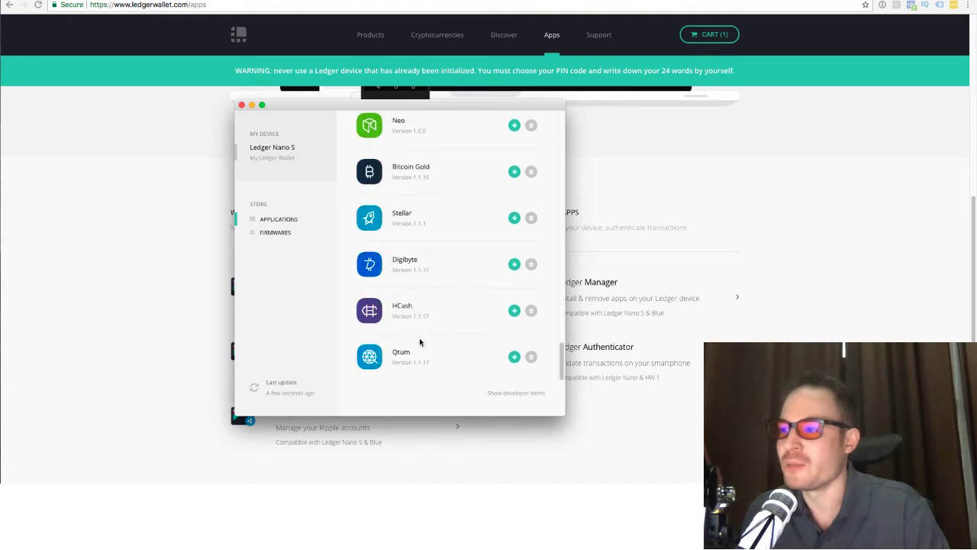
scroll(421, 339, "up", 12)
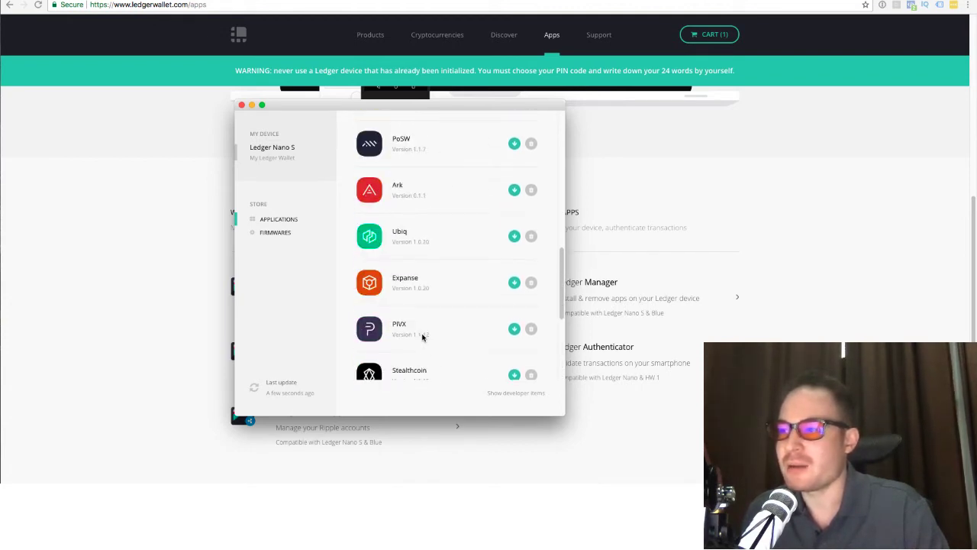
scroll(423, 337, "up", 6)
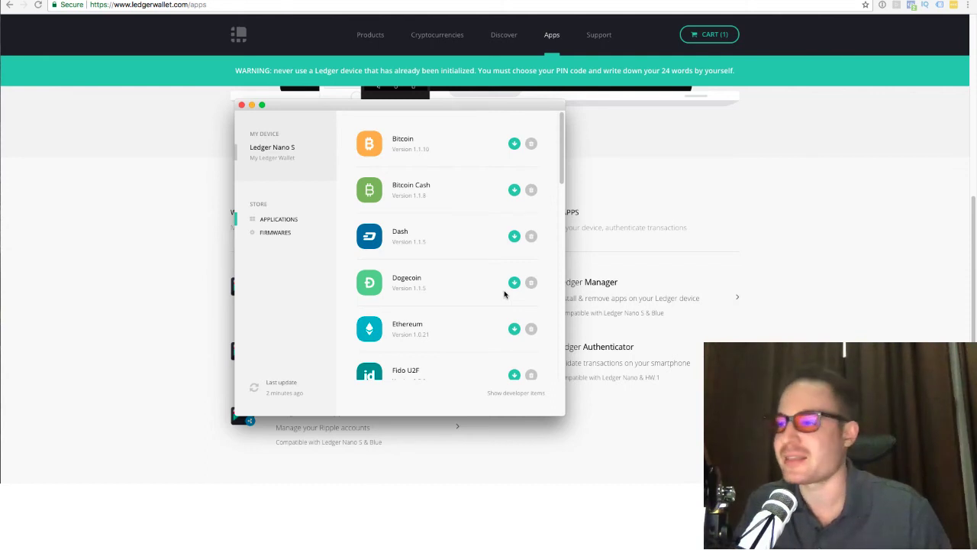
Try installing Litecoin from the Nano S app list and dismiss the 'already installed' error
scroll(486, 205, "down", 15)
scroll(487, 211, "up", 15)
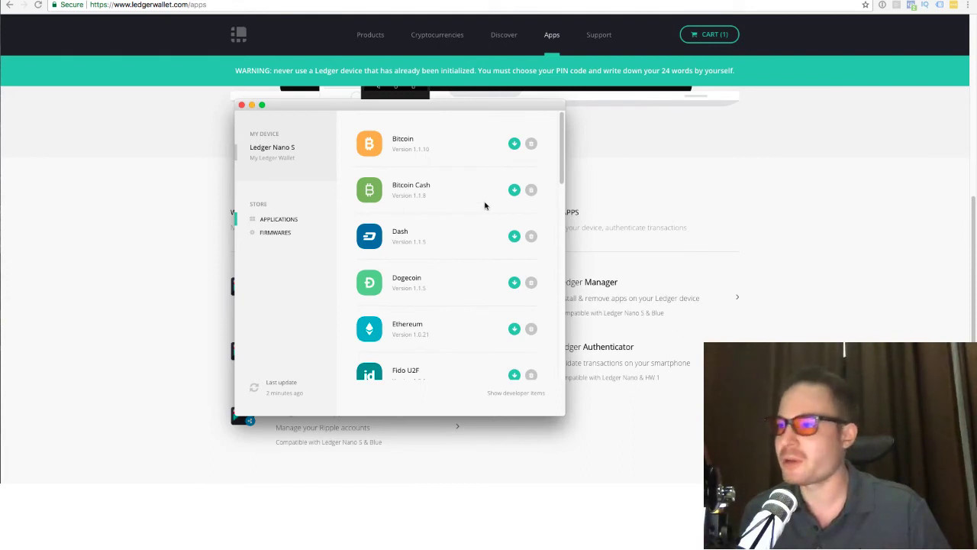
scroll(485, 231, "down", 5)
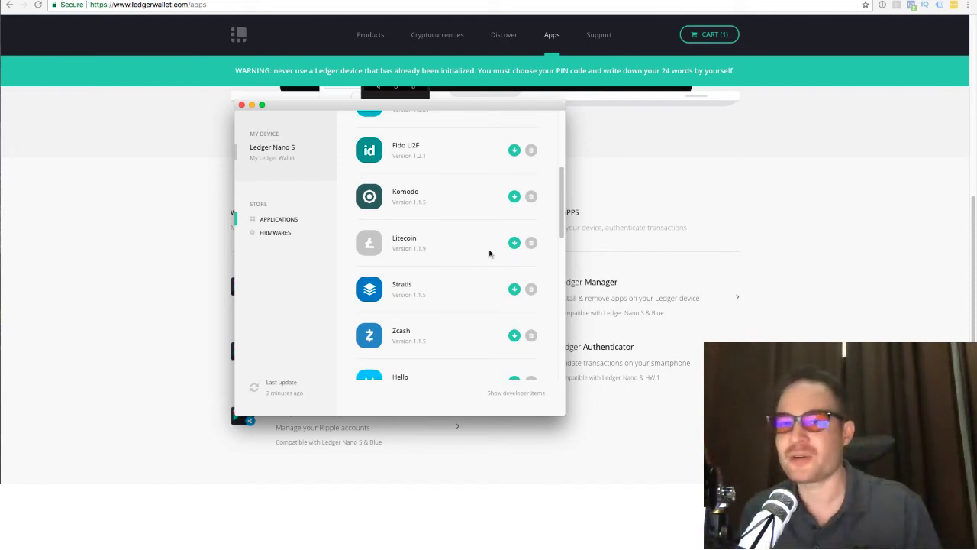
left_click(514, 243)
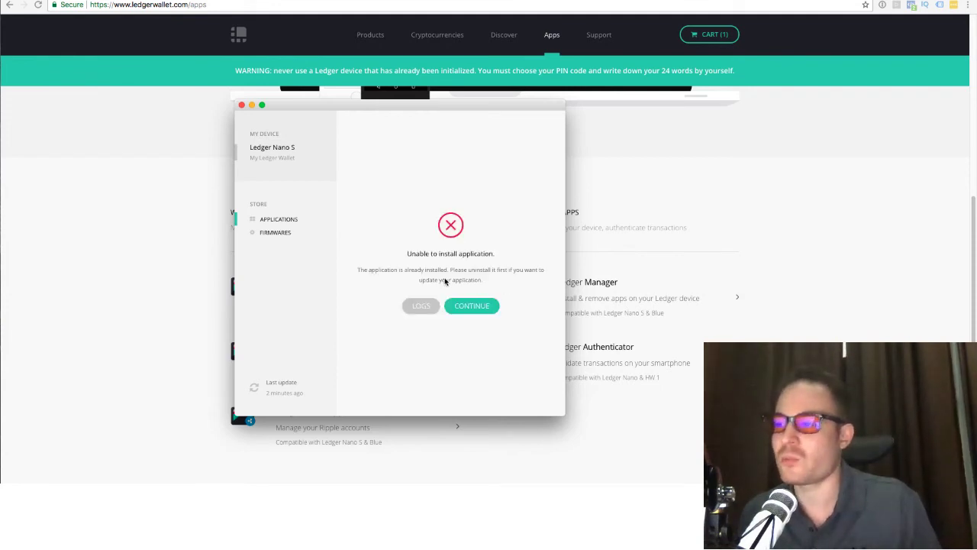
left_click(481, 305)
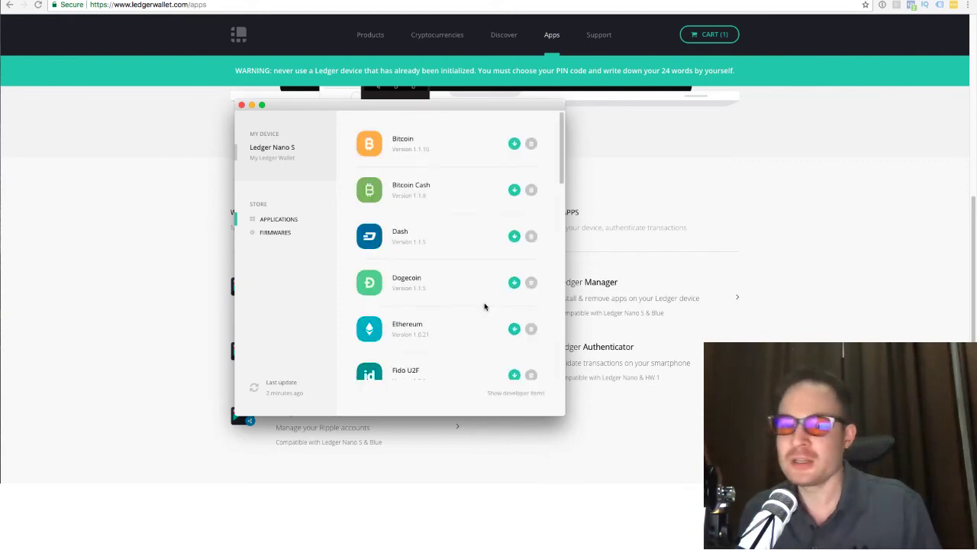
Close Ledger Manager and open the Ledger Wallet Bitcoin & Altcoins page at its Chrome application section
left_click(242, 106)
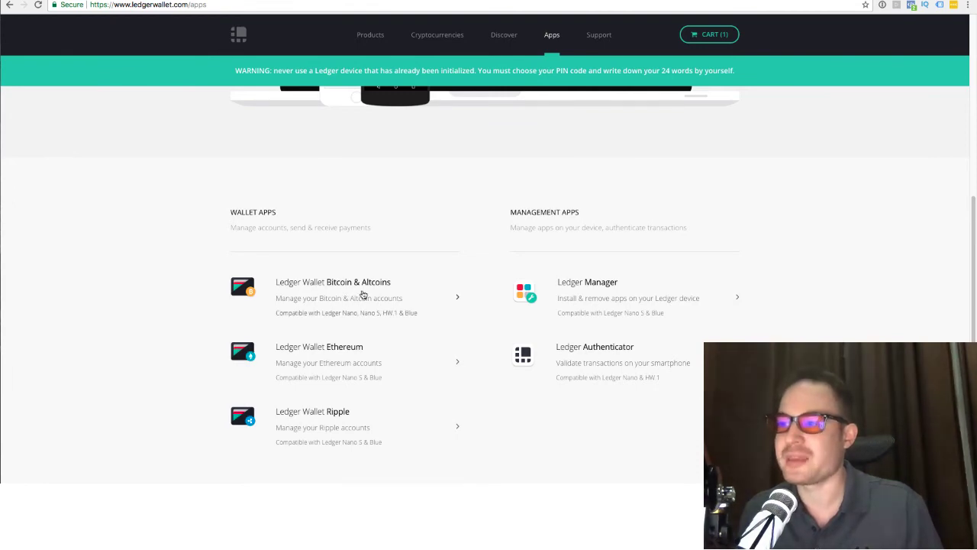
left_click(373, 298)
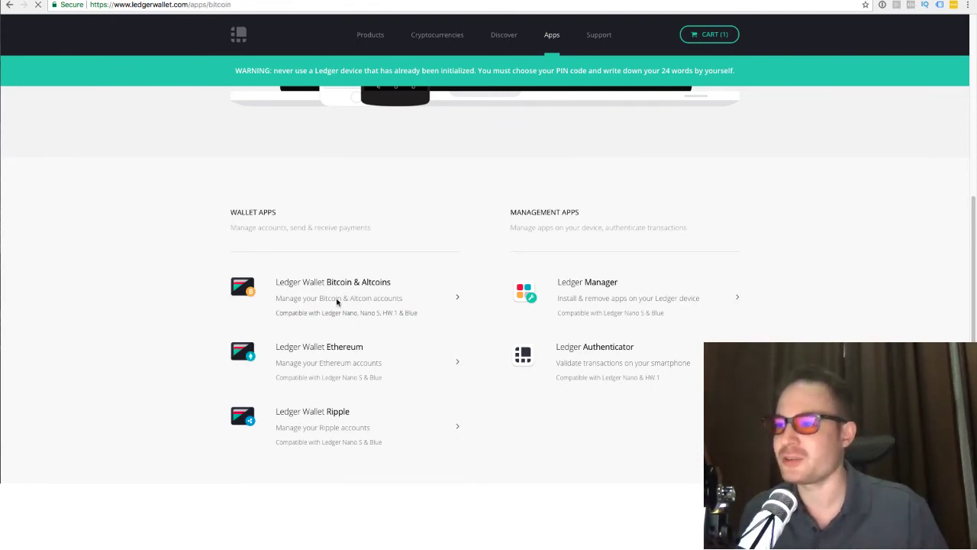
scroll(392, 240, "down", 2)
scroll(392, 240, "up", 2)
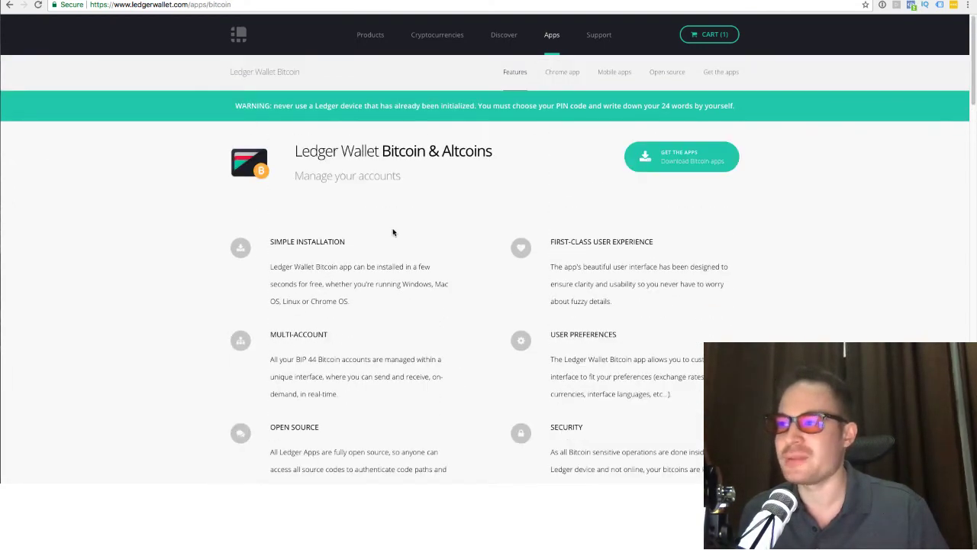
scroll(393, 232, "down", 6)
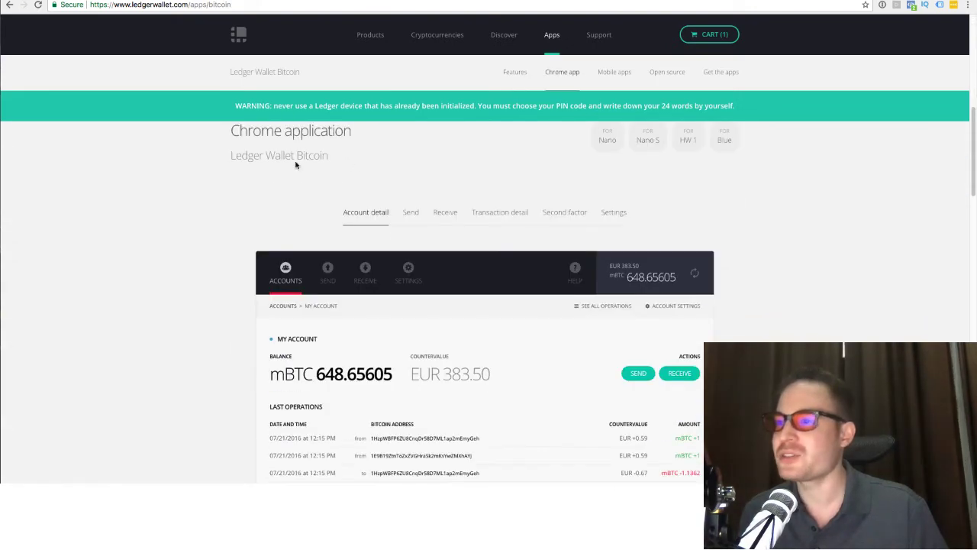
left_click_drag(248, 134, 362, 143)
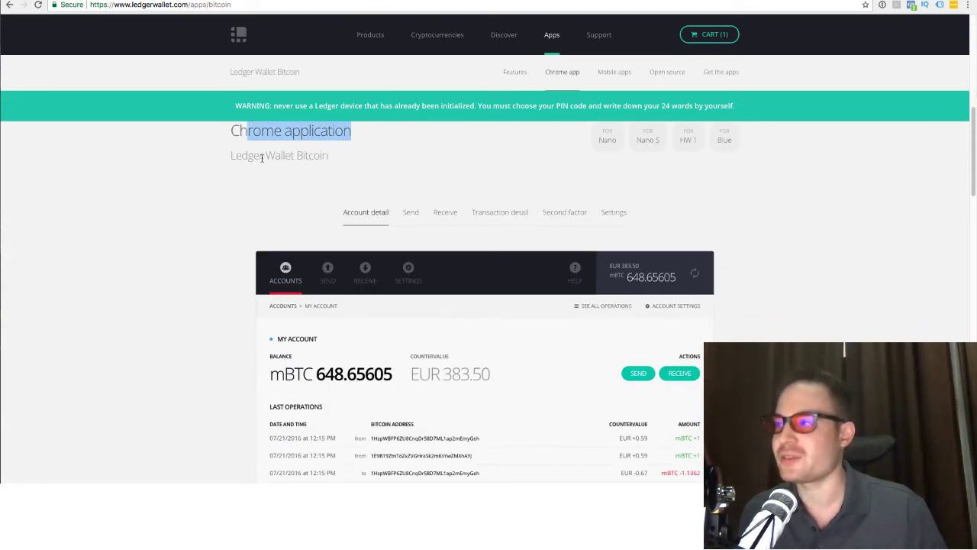
left_click_drag(255, 157, 375, 163)
scroll(367, 178, "down", 10)
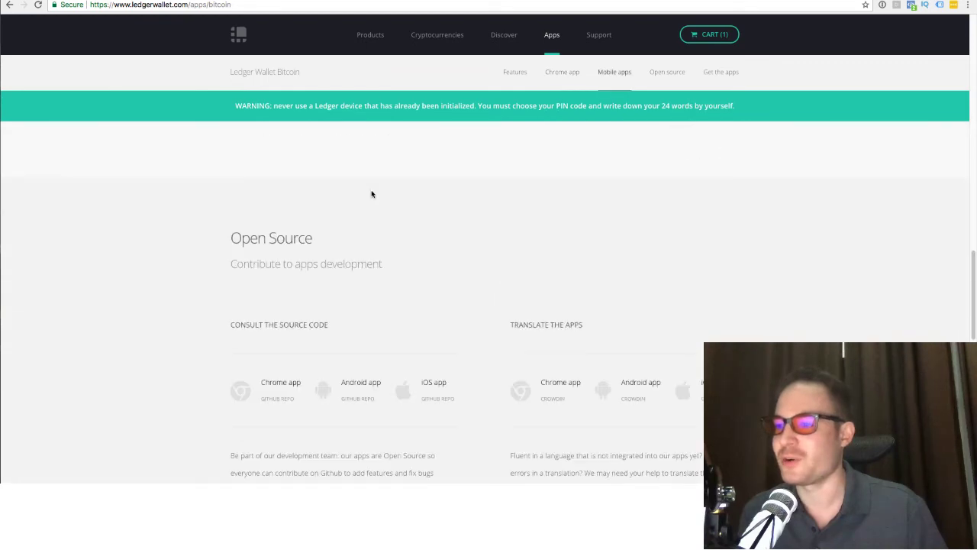
scroll(373, 194, "down", 6)
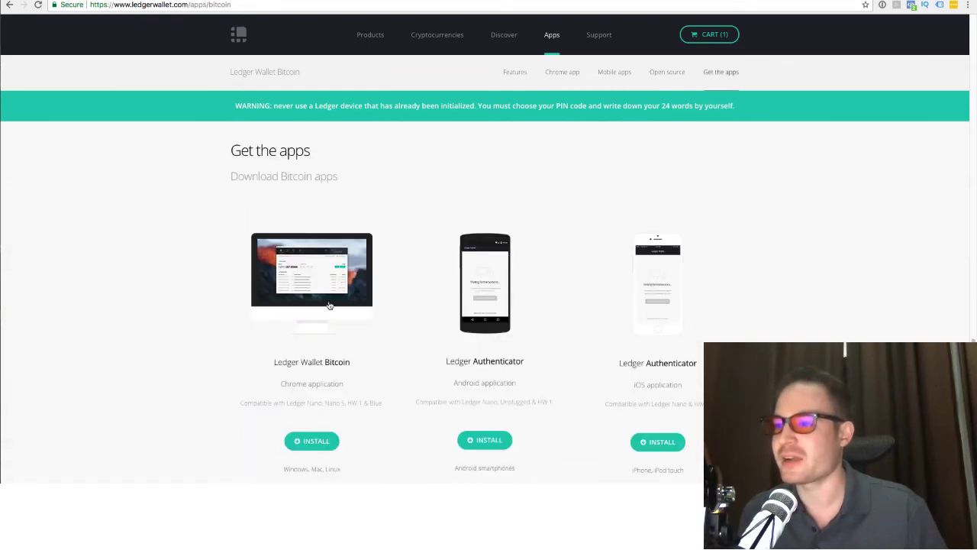
left_click_drag(351, 388, 289, 384)
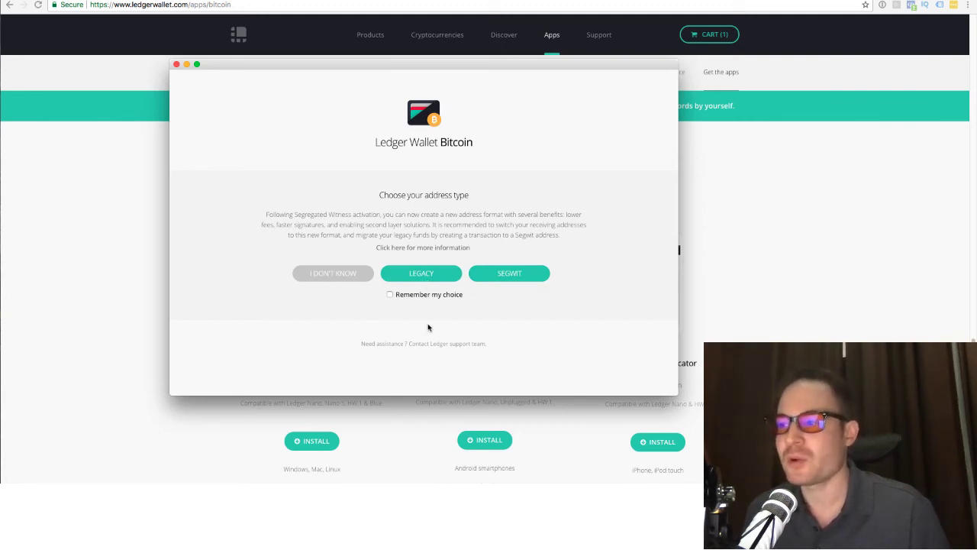
Choose the LEGACY address type to open the wallet
left_click(439, 276)
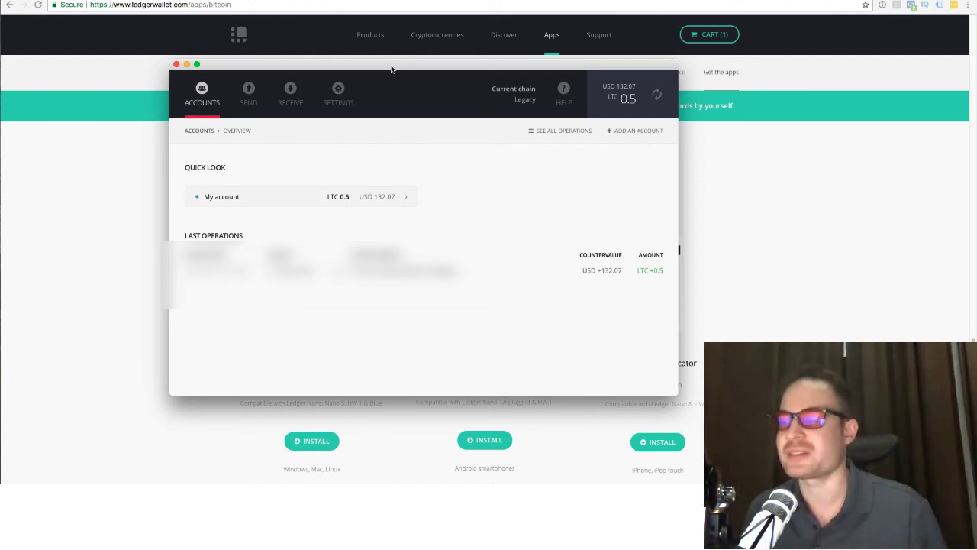
Open My account to view its LTC 0.5 (USD 132.07) balance and incoming operation
left_click(322, 200)
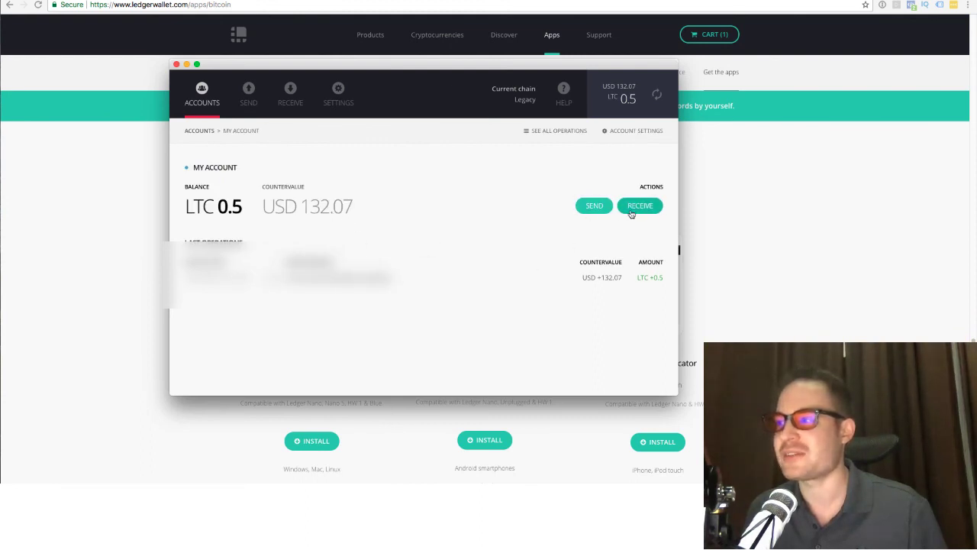